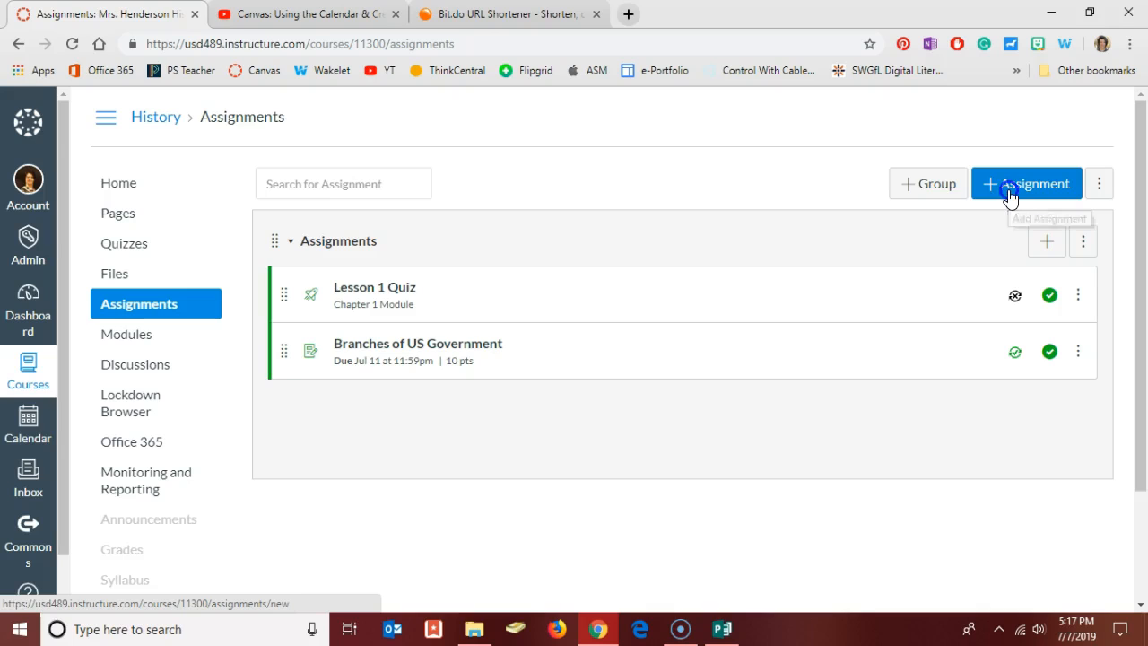
Create a new assignment named "The Executive Branch of the US Government".
{"action": "left_click", "coordinate": [1010, 195]}
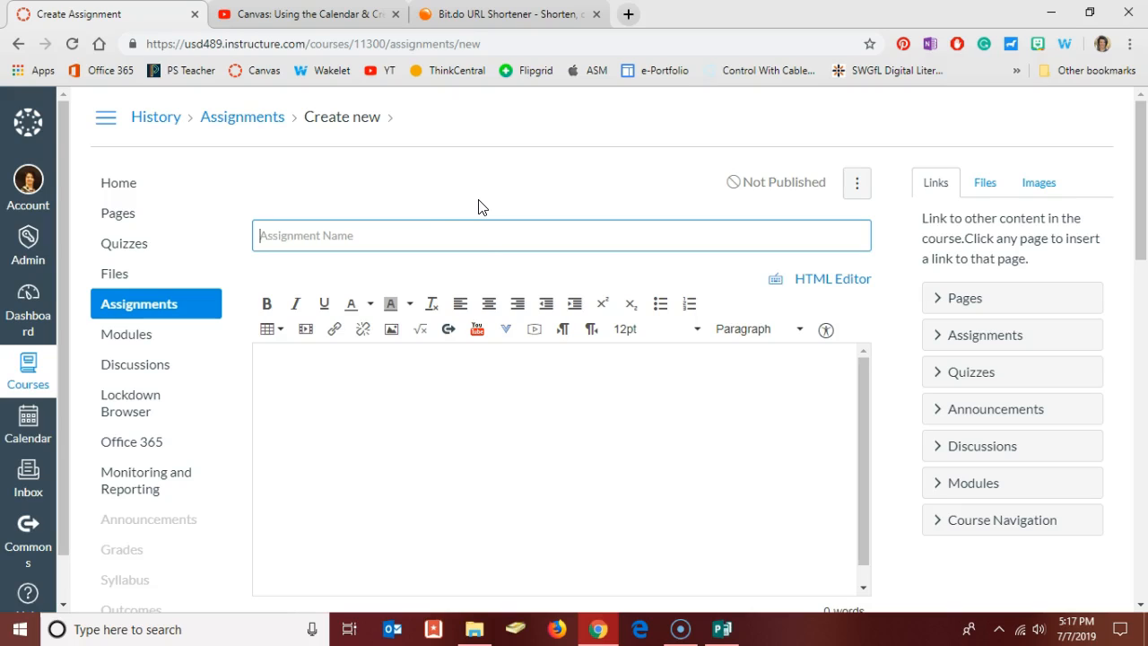
{"action": "left_click", "coordinate": [470, 223]}
{"action": "type", "text": "The E"}
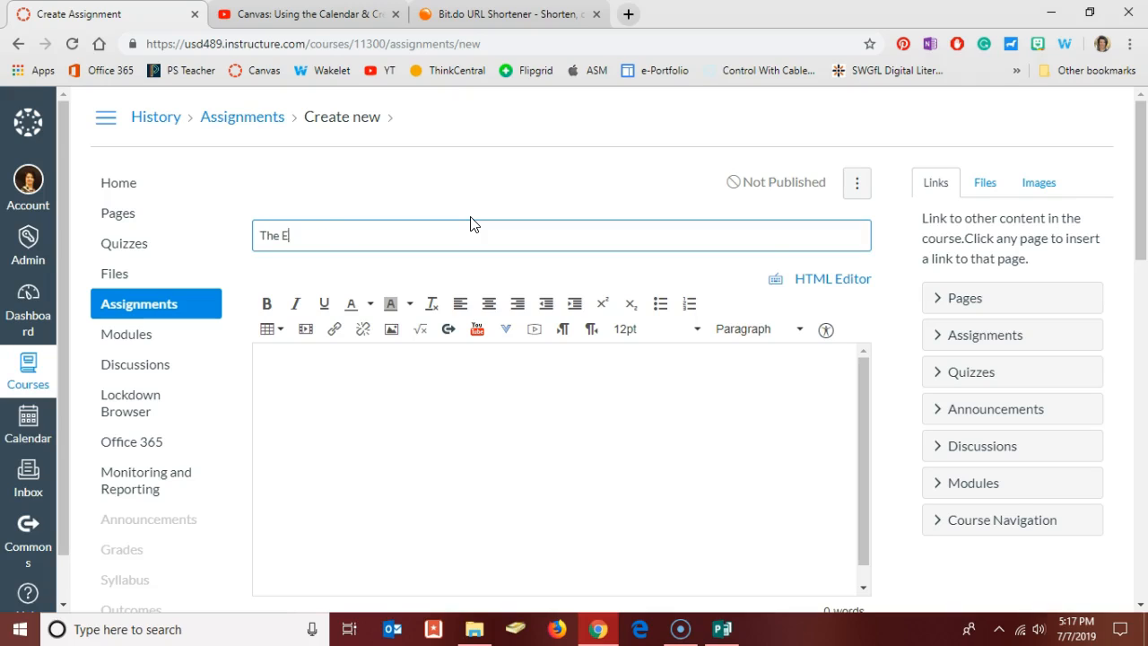
{"action": "type", "text": "xecutive Branch of the US"}
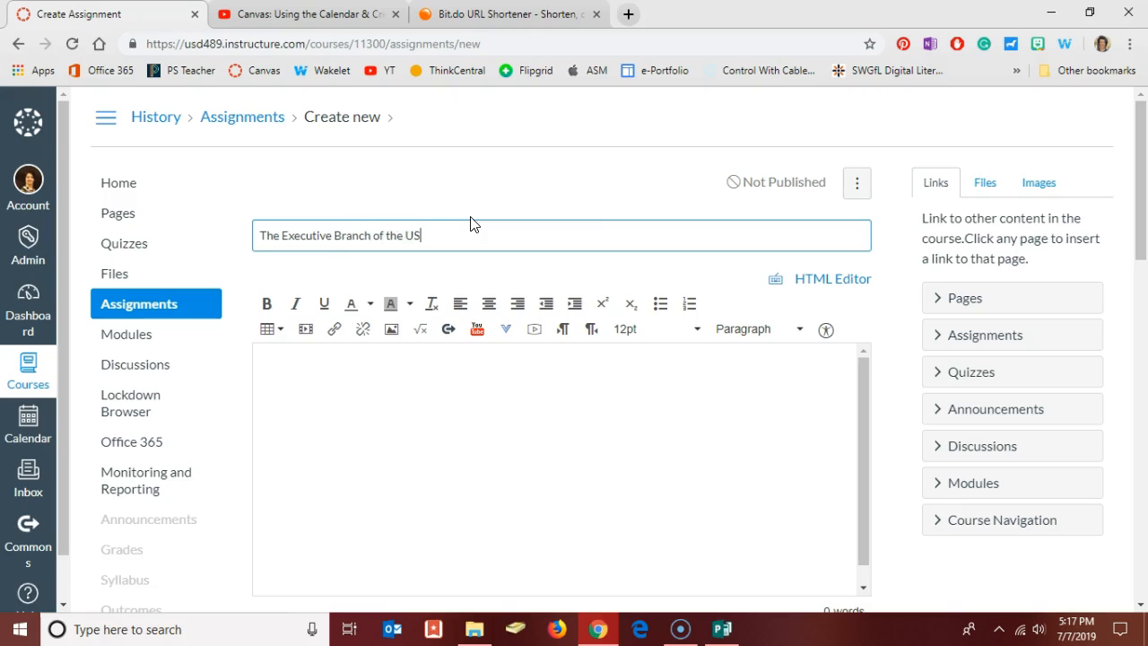
{"action": "type", "text": " Government"}
{"action": "key", "text": "Tab"}
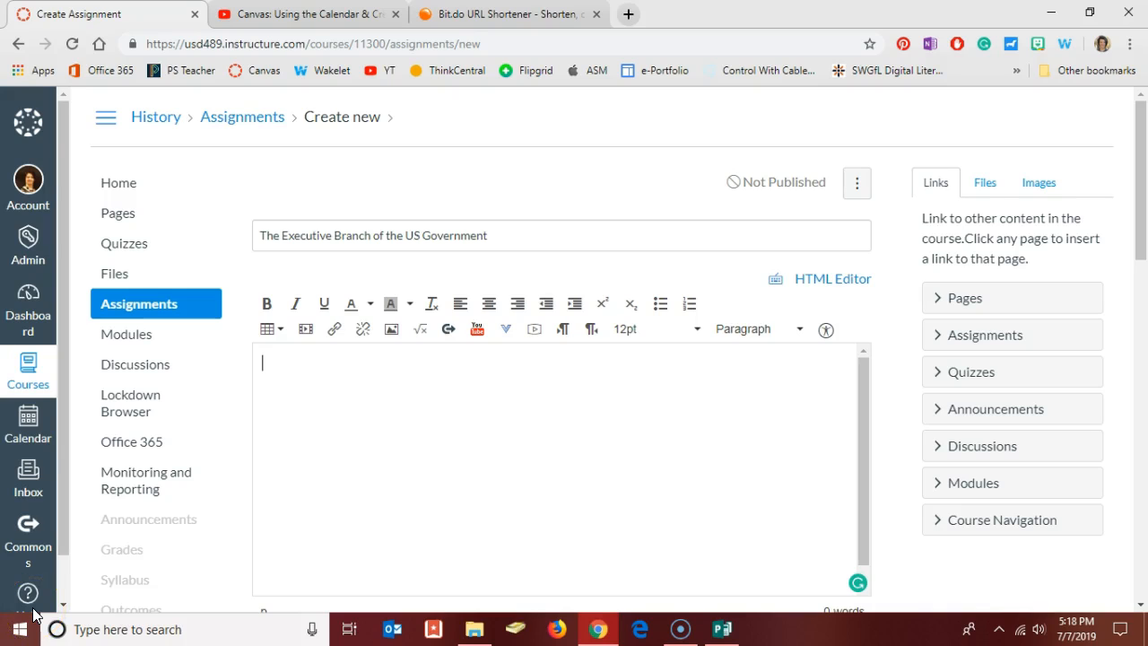
Examine the assignment's description area, points, assignment group and the available grade display formats.
{"action": "left_click", "coordinate": [312, 392]}
{"action": "left_click", "coordinate": [300, 376]}
{"action": "scroll", "coordinate": [890, 387], "scroll_direction": "down", "scroll_amount": 3}
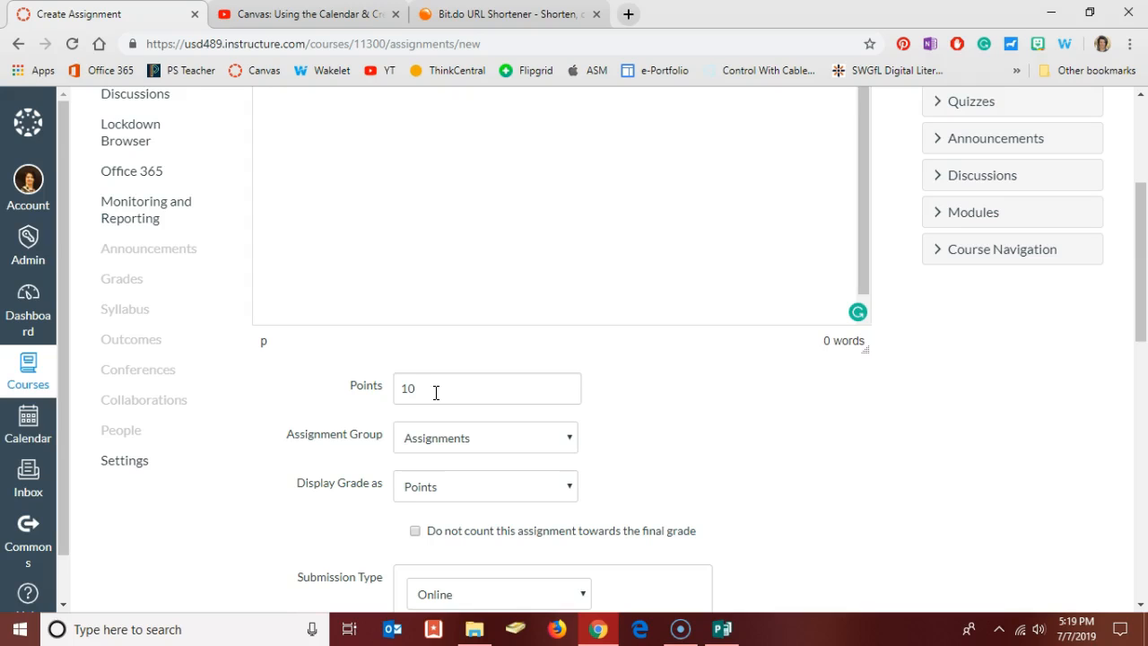
{"action": "left_click", "coordinate": [467, 396]}
{"action": "scroll", "coordinate": [601, 428], "scroll_direction": "down", "scroll_amount": 1}
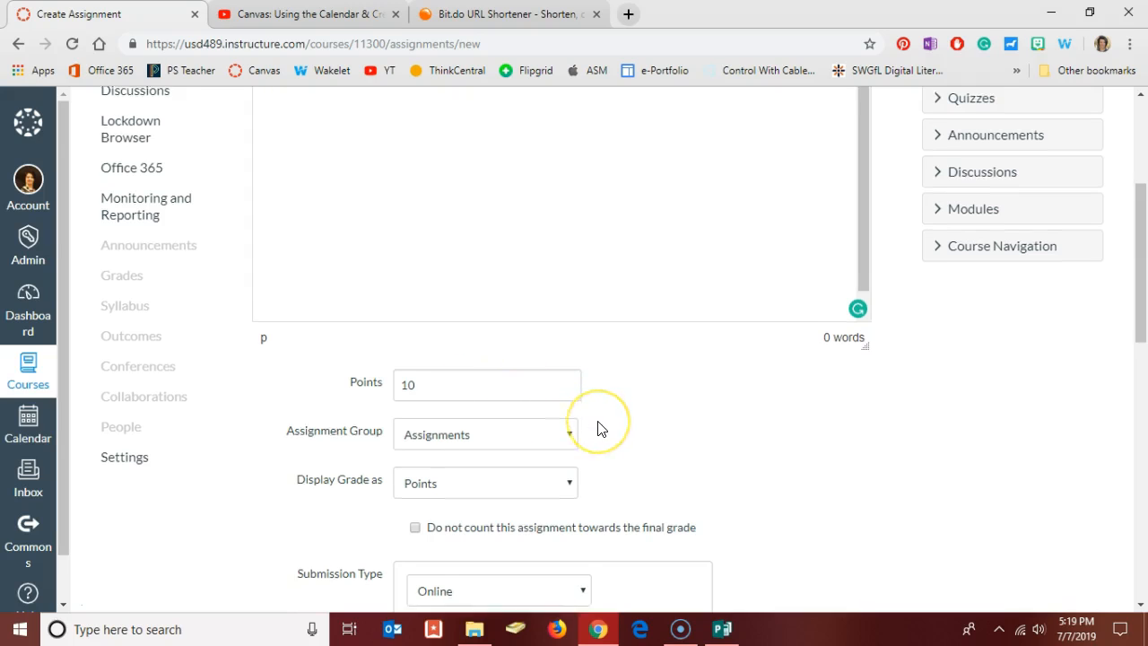
{"action": "scroll", "coordinate": [601, 428], "scroll_direction": "down", "scroll_amount": 1}
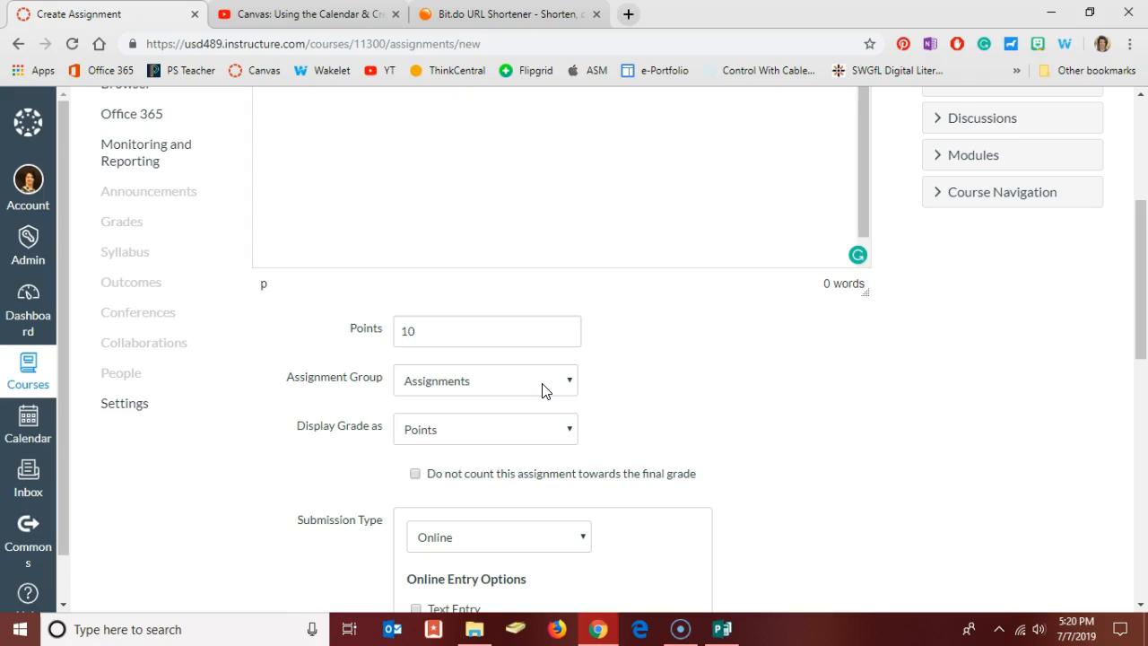
{"action": "left_click", "coordinate": [508, 437]}
{"action": "left_click", "coordinate": [508, 434]}
{"action": "left_click", "coordinate": [508, 436]}
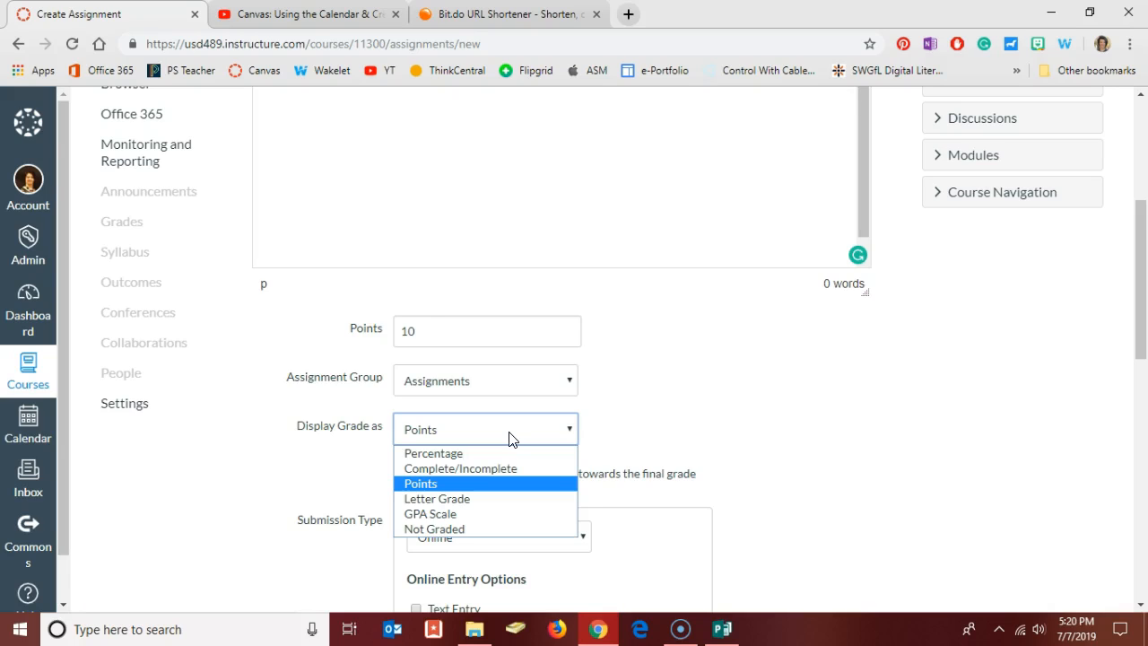
{"action": "left_click", "coordinate": [600, 436]}
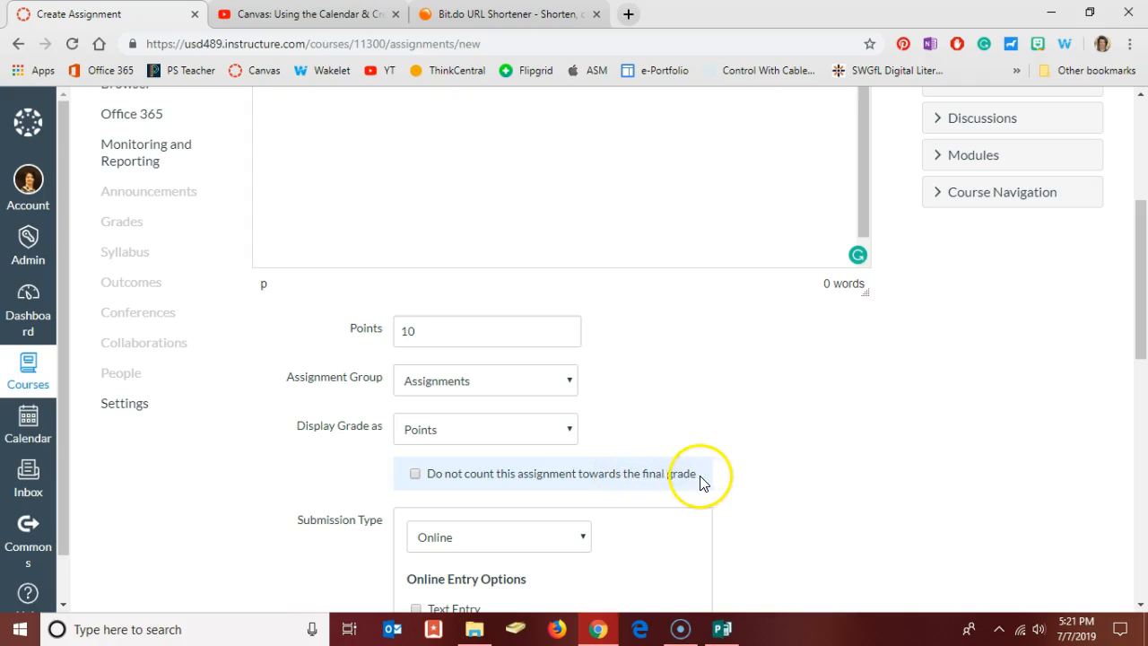
Choose Online as the assignment's submission type.
{"action": "scroll", "coordinate": [724, 480], "scroll_direction": "down", "scroll_amount": 3}
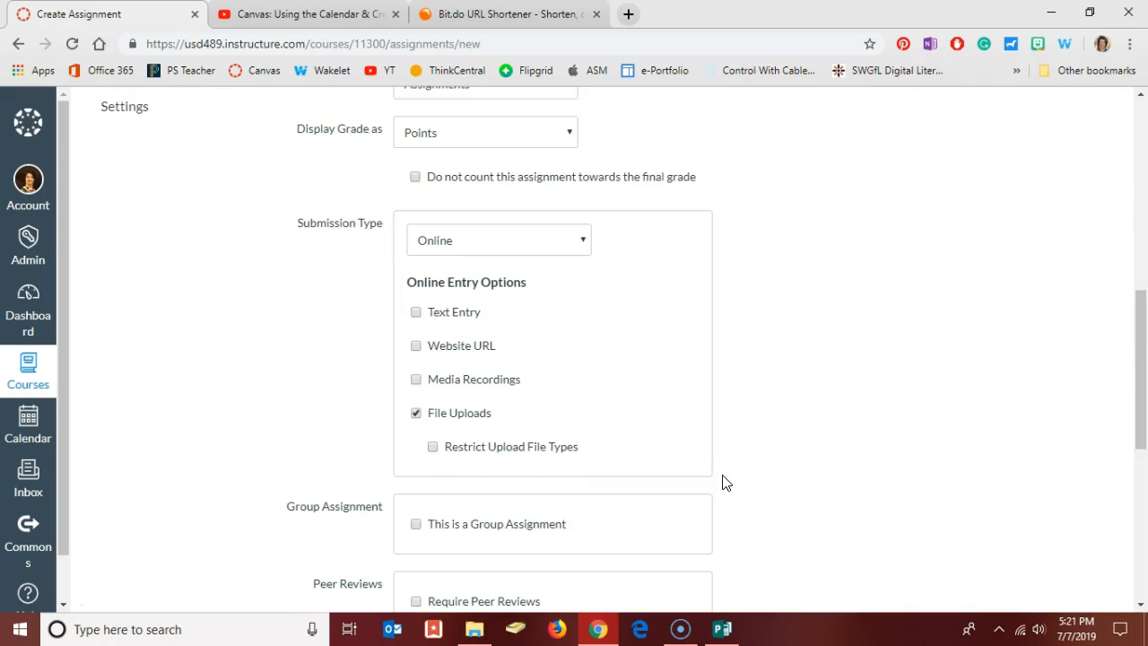
{"action": "left_click", "coordinate": [502, 242]}
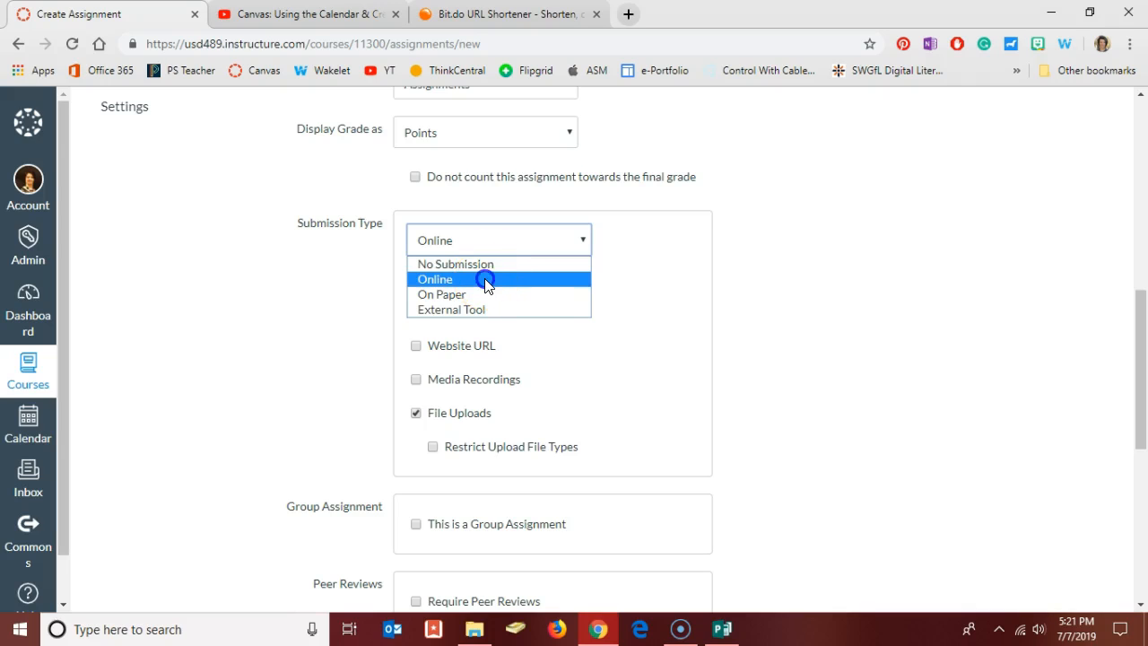
{"action": "left_click", "coordinate": [484, 282]}
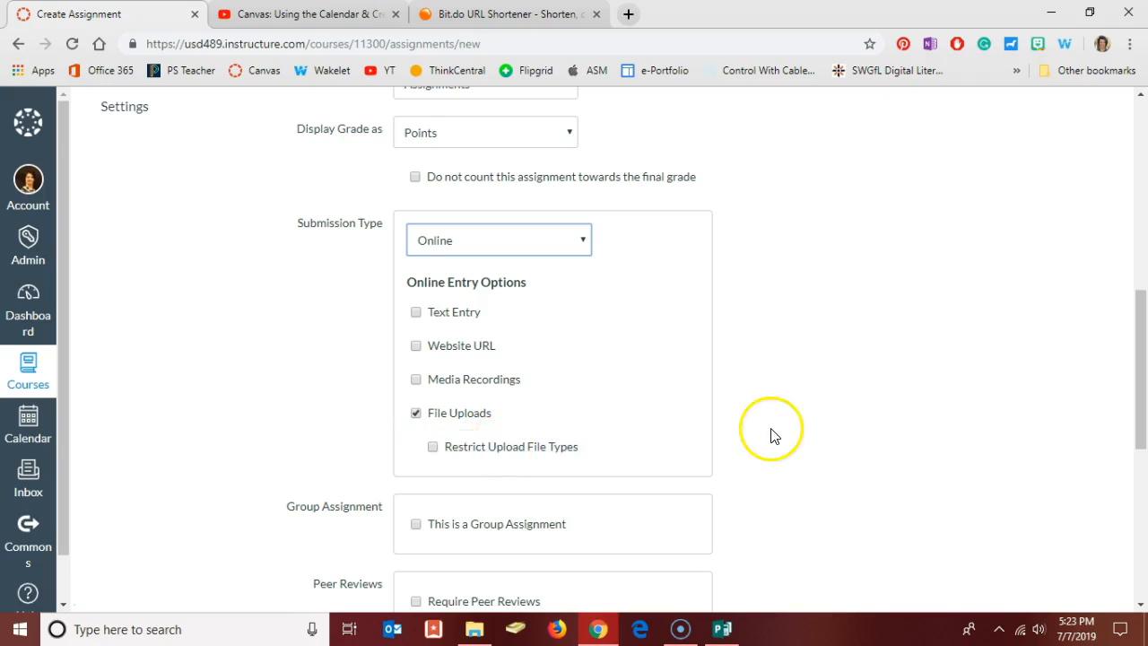
Add a second Assign to block to the assignment and remove it again.
{"action": "scroll", "coordinate": [771, 433], "scroll_direction": "down", "scroll_amount": 1}
{"action": "scroll", "coordinate": [753, 434], "scroll_direction": "down", "scroll_amount": 1}
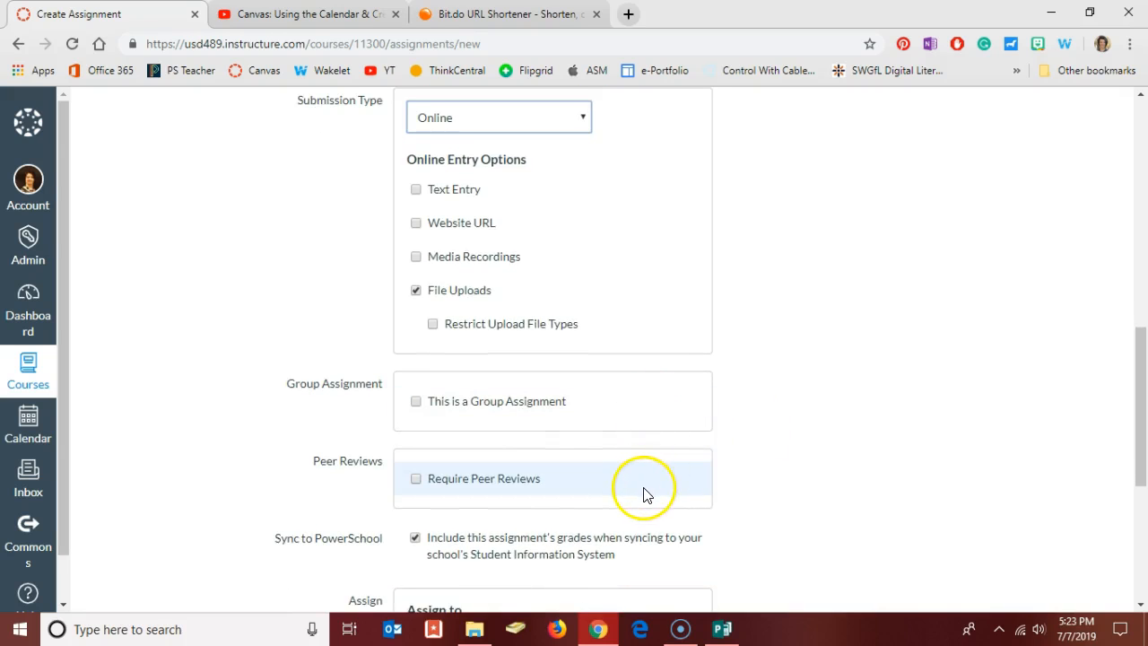
{"action": "scroll", "coordinate": [731, 505], "scroll_direction": "down", "scroll_amount": 1}
{"action": "scroll", "coordinate": [731, 505], "scroll_direction": "down", "scroll_amount": 3}
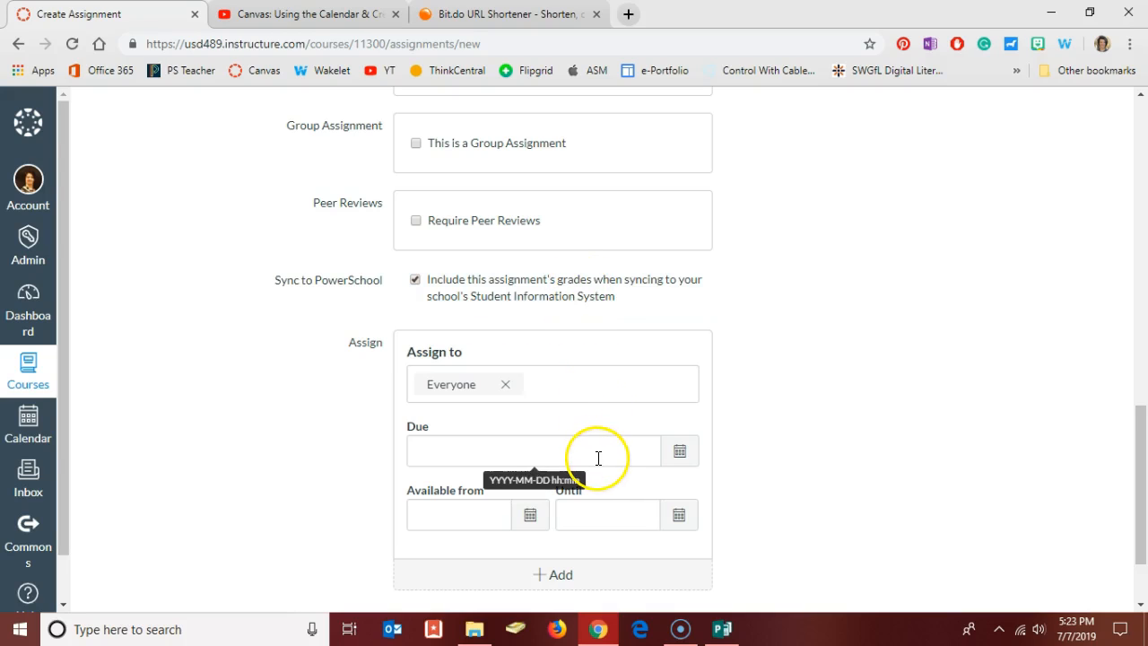
{"action": "scroll", "coordinate": [525, 337], "scroll_direction": "down", "scroll_amount": 1}
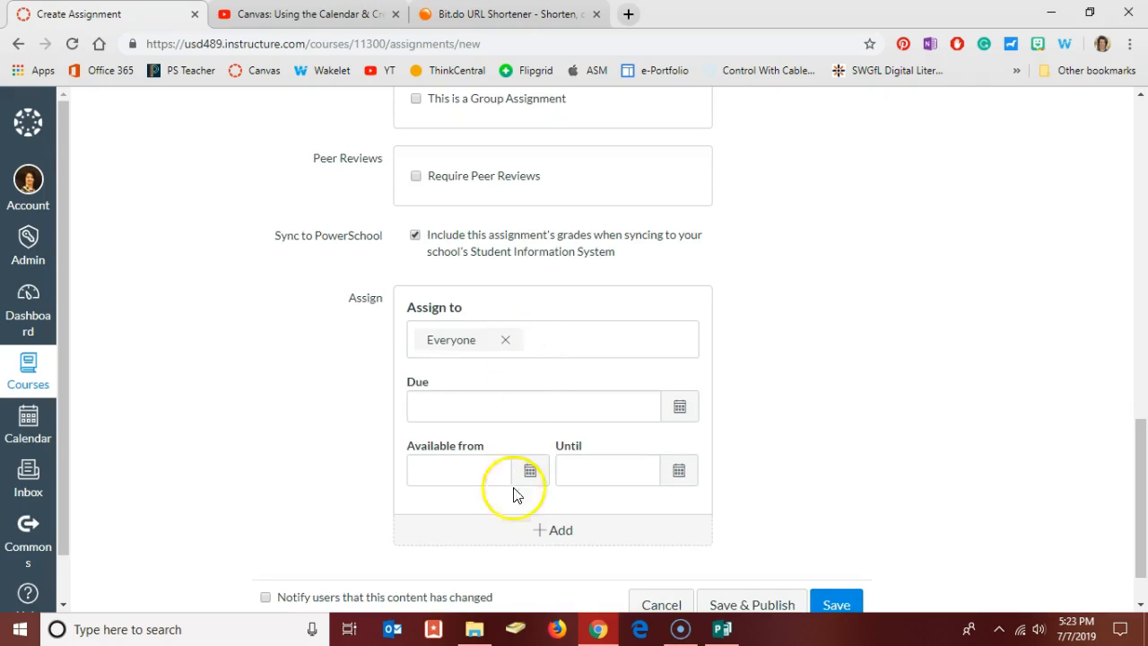
{"action": "left_click", "coordinate": [513, 533]}
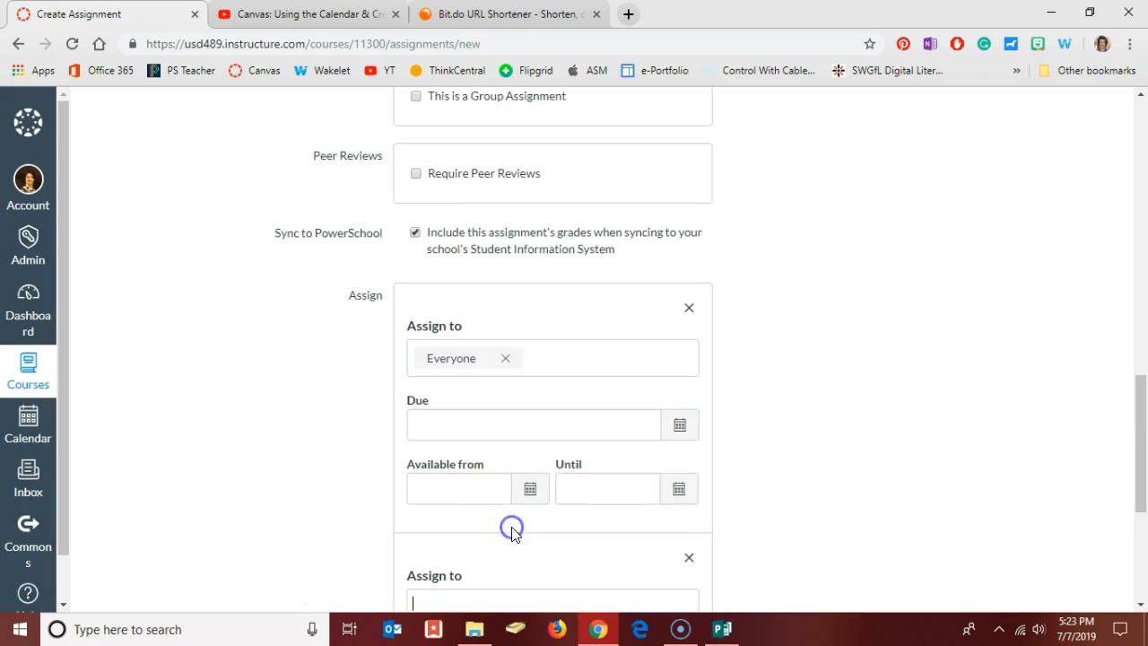
{"action": "scroll", "coordinate": [762, 502], "scroll_direction": "down", "scroll_amount": 2}
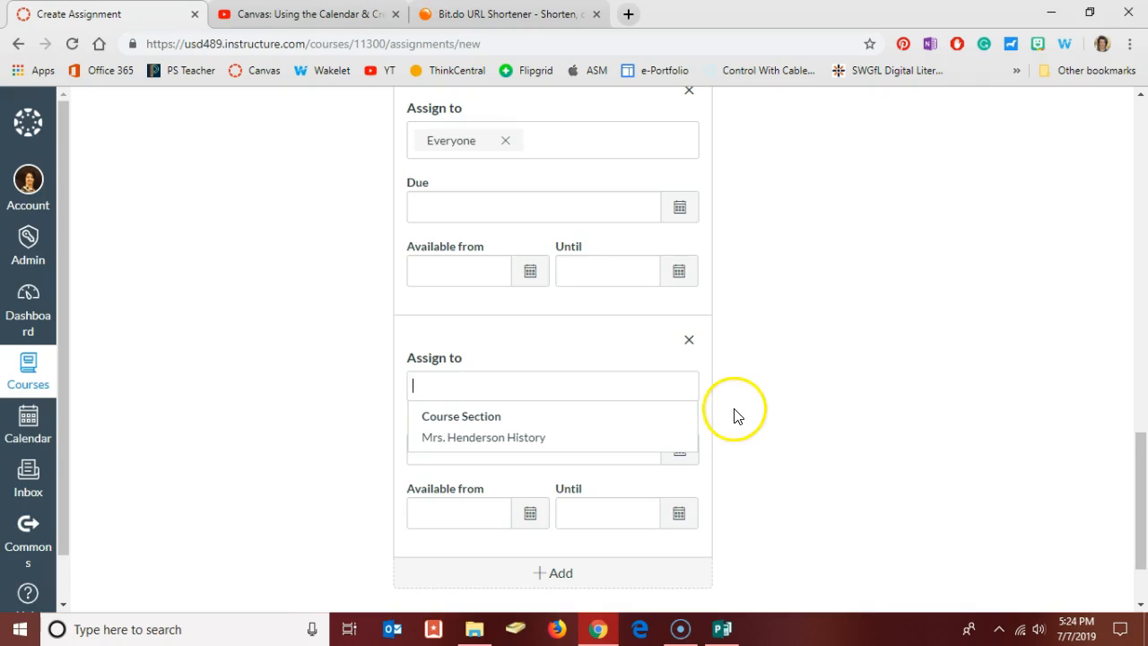
{"action": "scroll", "coordinate": [734, 345], "scroll_direction": "up", "scroll_amount": 1}
{"action": "scroll", "coordinate": [733, 345], "scroll_direction": "up", "scroll_amount": 2}
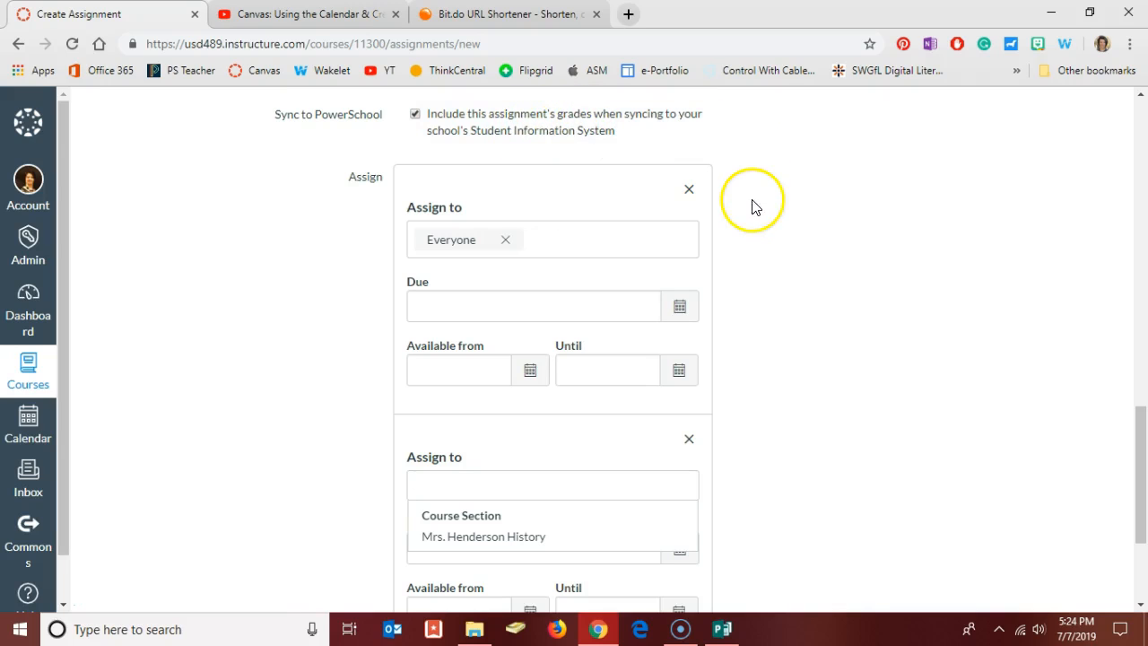
{"action": "left_click", "coordinate": [689, 438]}
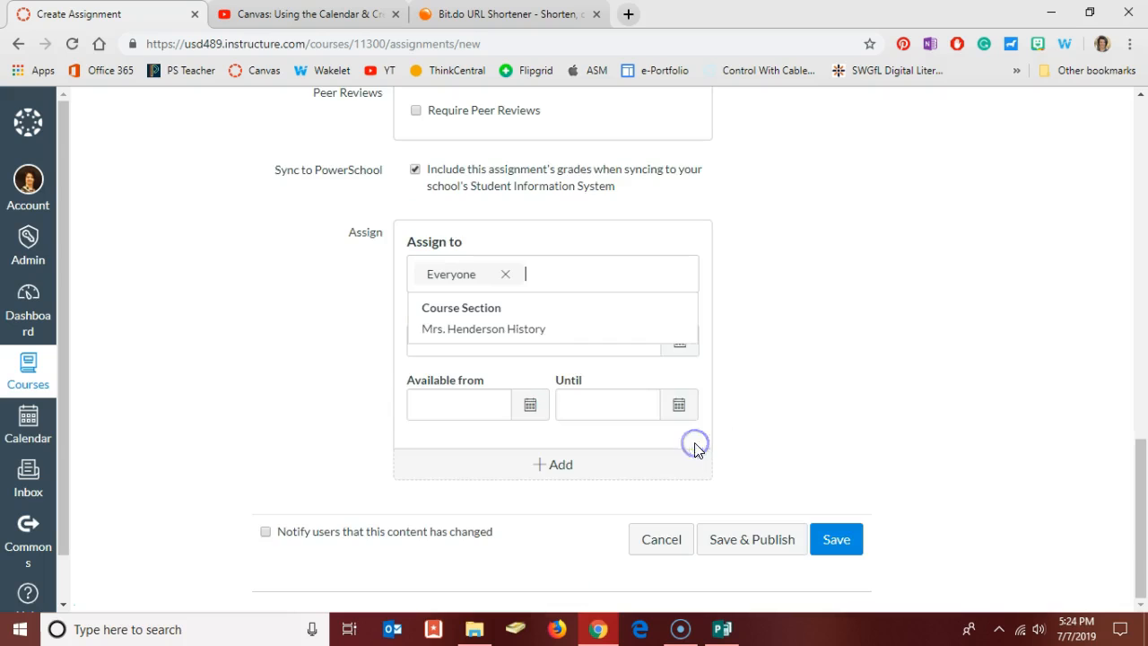
{"action": "left_click", "coordinate": [759, 323]}
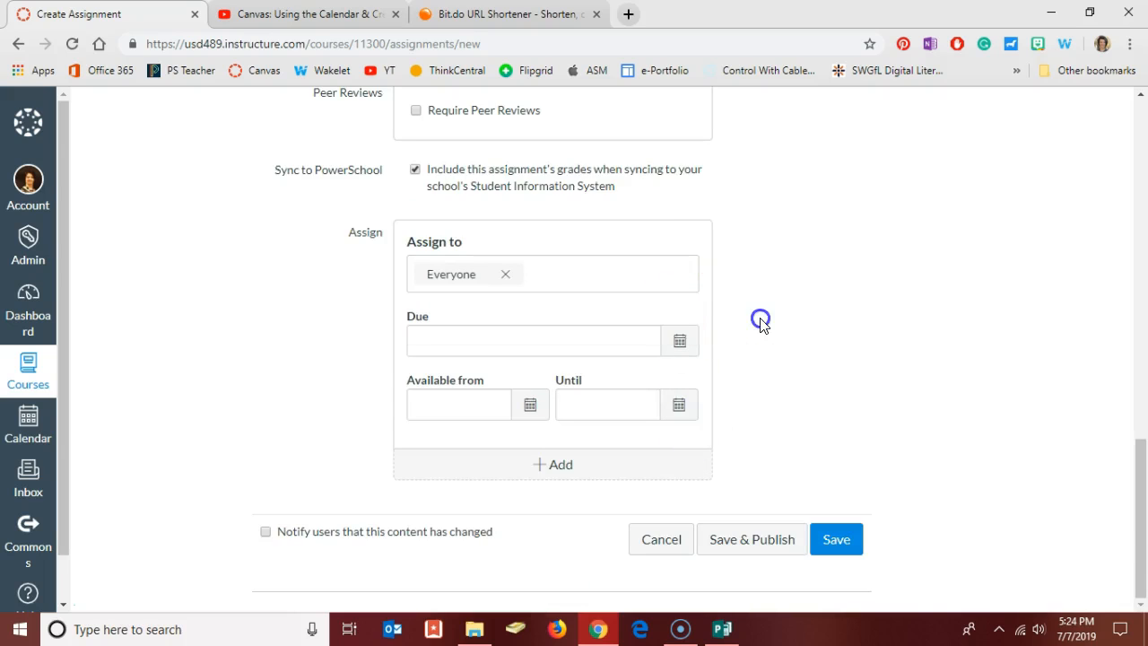
Set the due date for Everyone to August 16, 2019, and save and publish the assignment.
{"action": "left_click", "coordinate": [676, 343]}
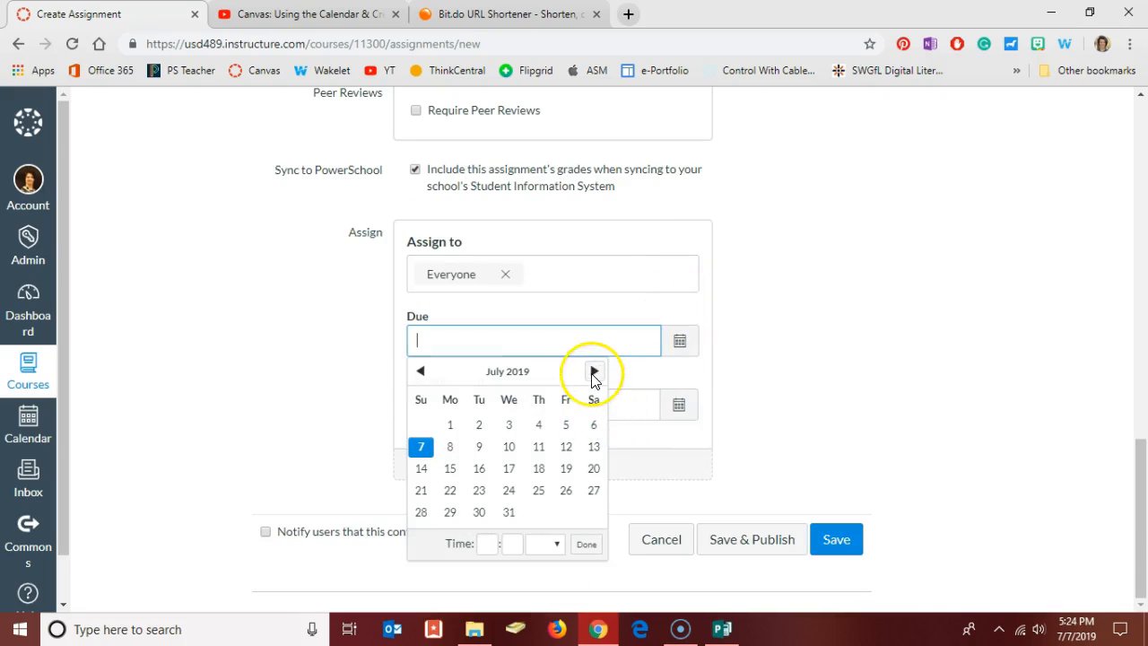
{"action": "left_click", "coordinate": [592, 372]}
{"action": "left_click", "coordinate": [566, 468]}
{"action": "left_click", "coordinate": [784, 383]}
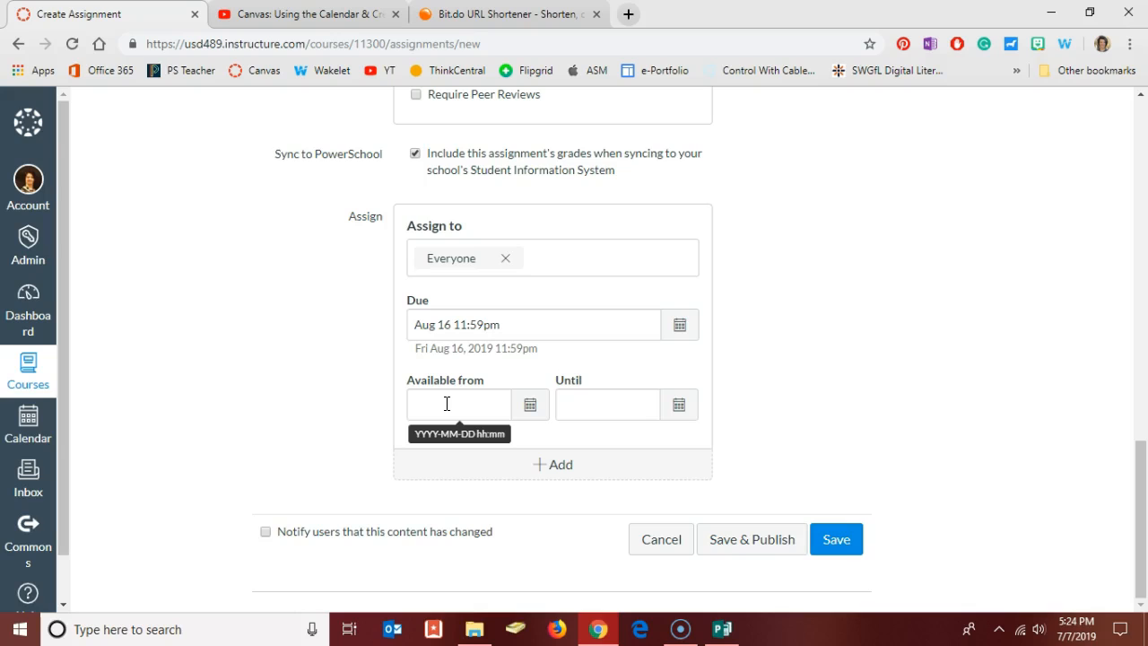
{"action": "left_click", "coordinate": [747, 544]}
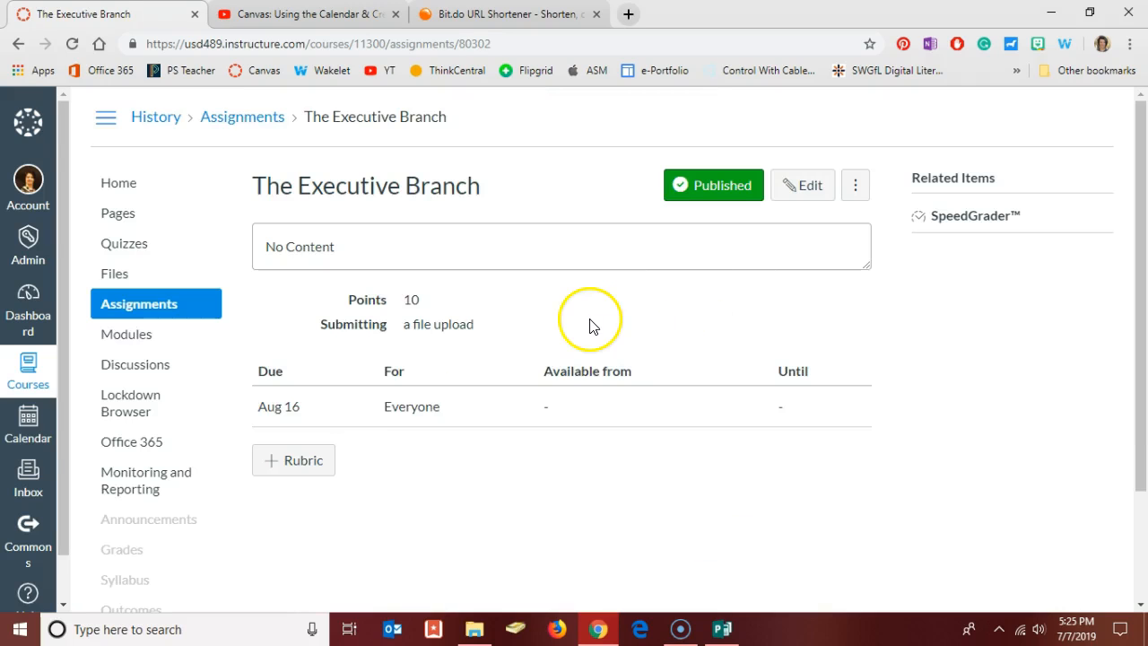